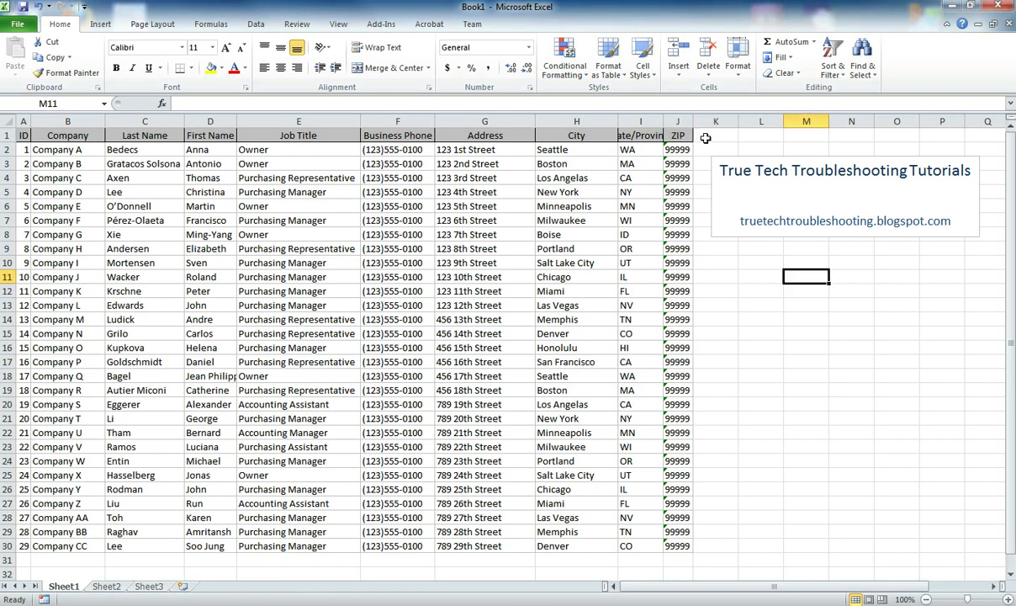
Add the column header "Random" in cell K1, beside the ZIP column.
{"action": "left_click", "coordinate": [709, 140]}
{"action": "type", "text": "Raven"}
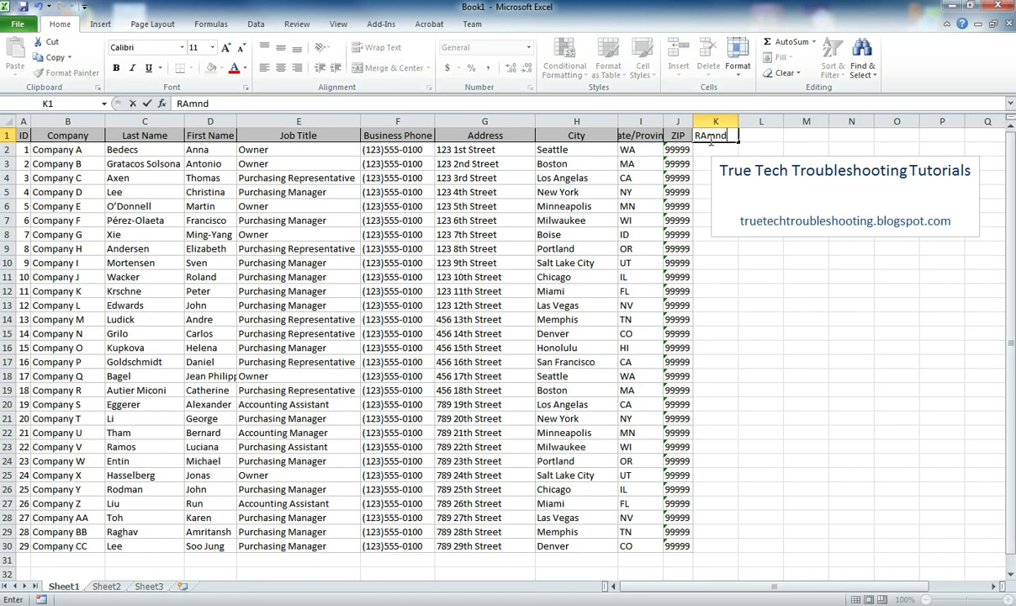
{"action": "key", "text": "BackSpace"}
{"action": "key", "text": "BackSpace"}
{"action": "key", "text": "BackSpace"}
{"action": "key", "text": "BackSpace"}
{"action": "key", "text": "BackSpace"}
{"action": "type", "text": "Random"}
Copy the ZIP header's formatting onto the Random header and move the floating text box clear of column K.
{"action": "left_click", "coordinate": [678, 135]}
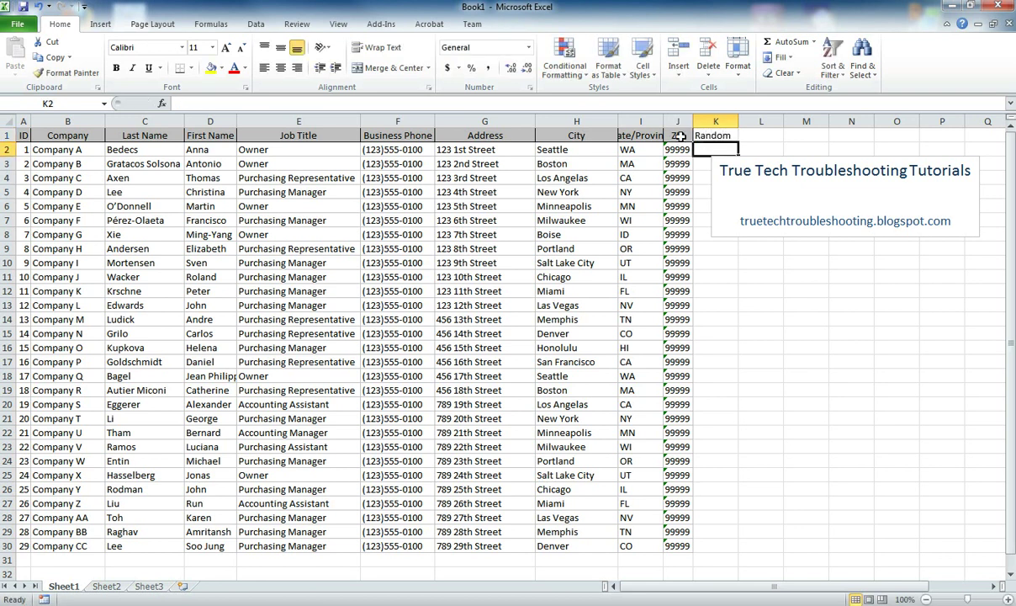
{"action": "left_click", "coordinate": [66, 72]}
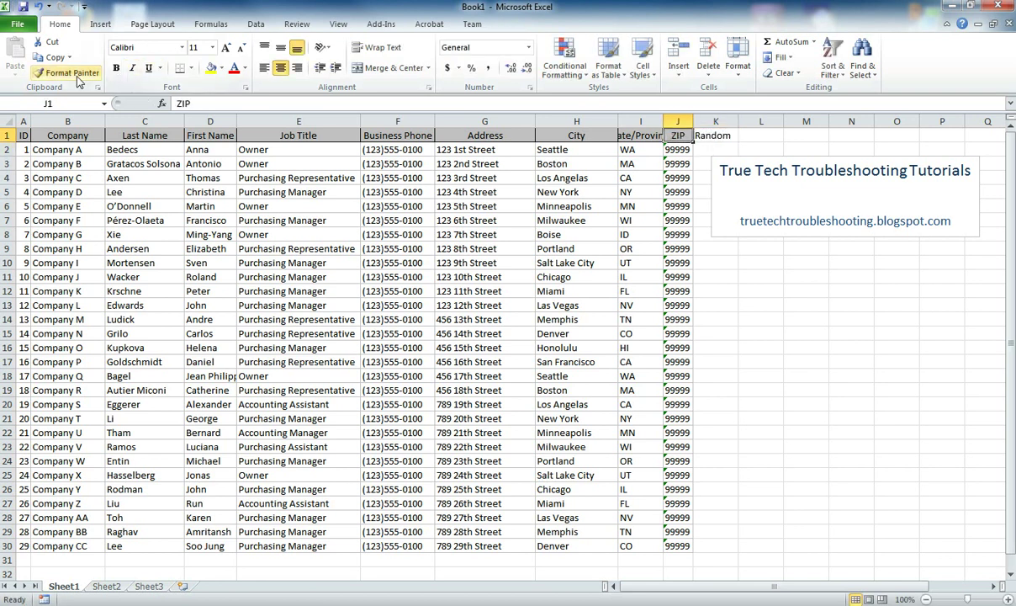
{"action": "left_click", "coordinate": [714, 137]}
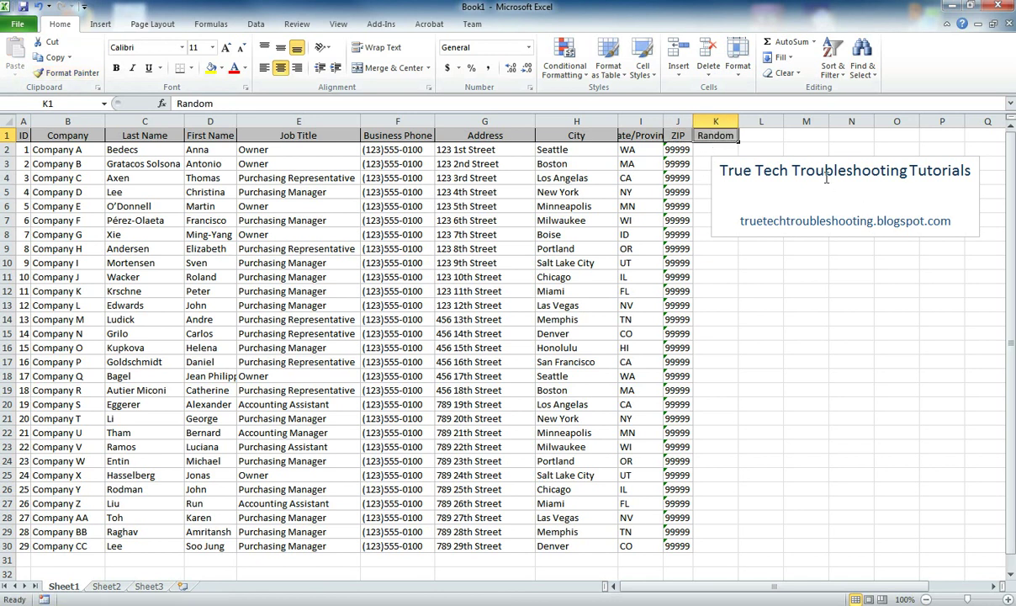
{"action": "left_click", "coordinate": [779, 167]}
{"action": "left_click_drag", "start_coordinate": [823, 155], "coordinate": [863, 157]}
Find and insert the RAND function in cell K2, and fill it down through K30.
{"action": "left_click", "coordinate": [717, 150]}
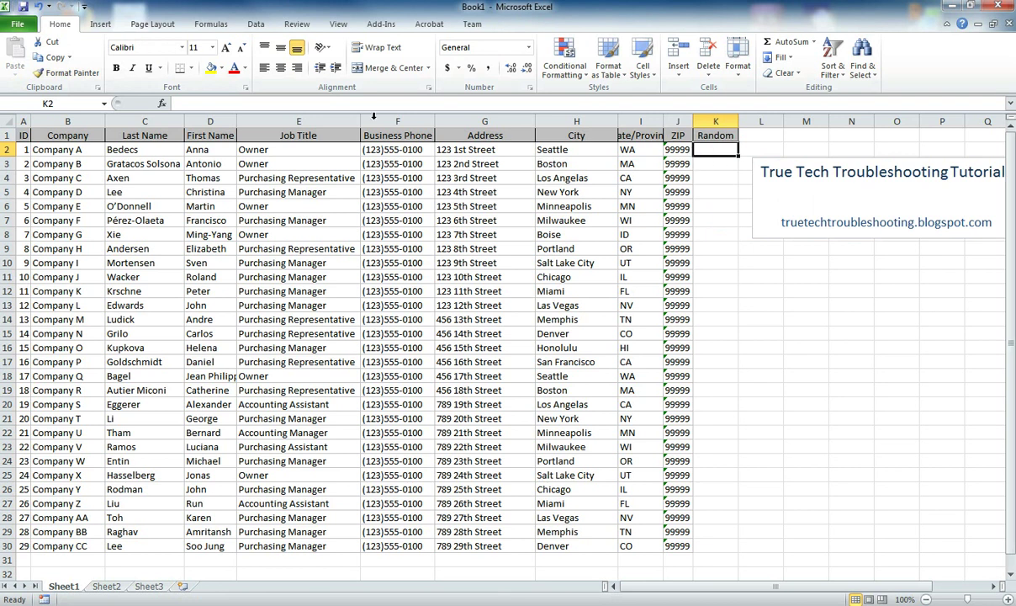
{"action": "left_click", "coordinate": [163, 104]}
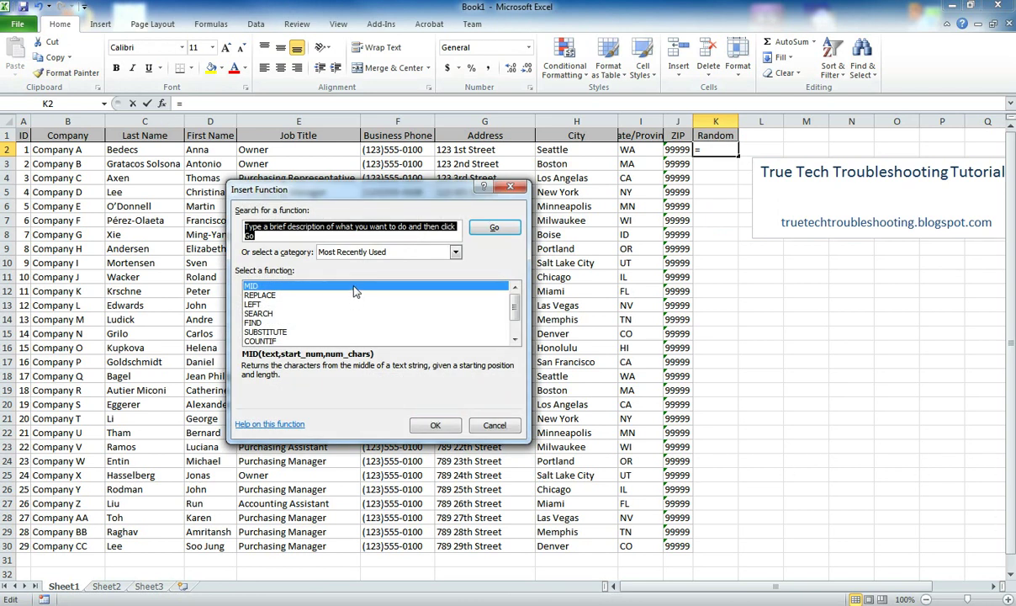
{"action": "type", "text": "random"}
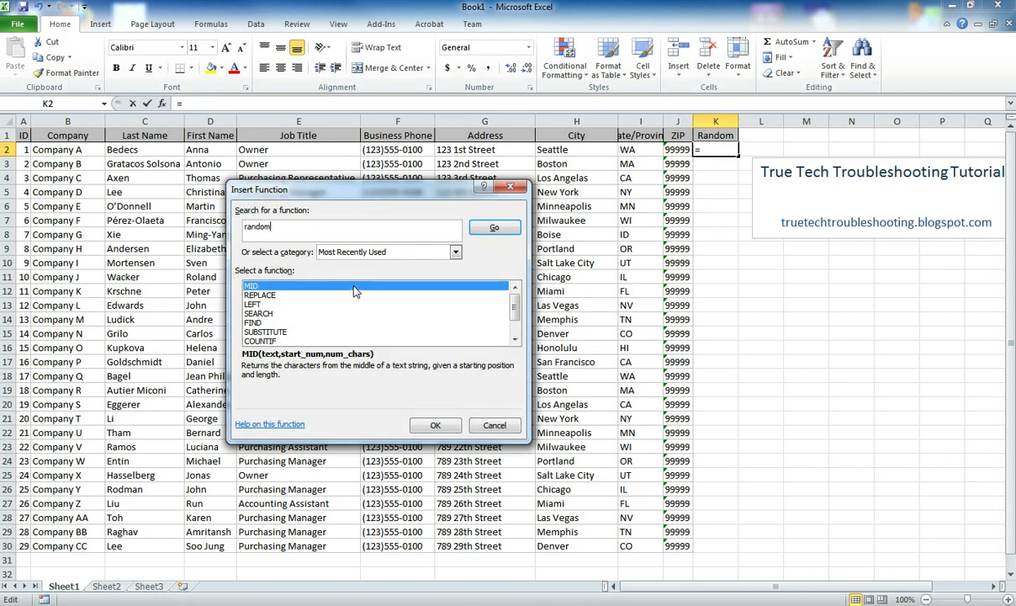
{"action": "key", "text": "Return"}
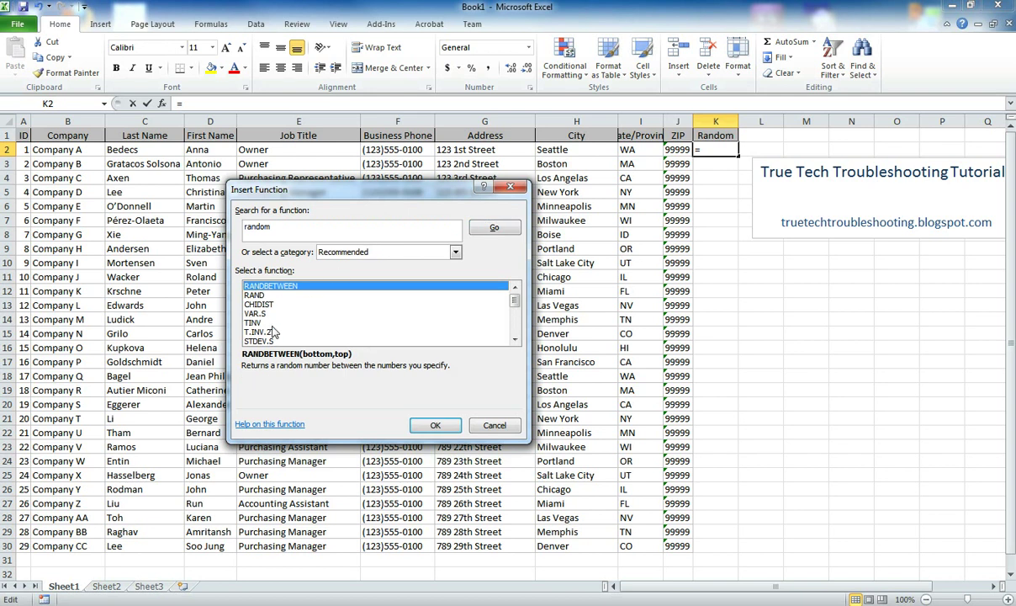
{"action": "left_click", "coordinate": [256, 295]}
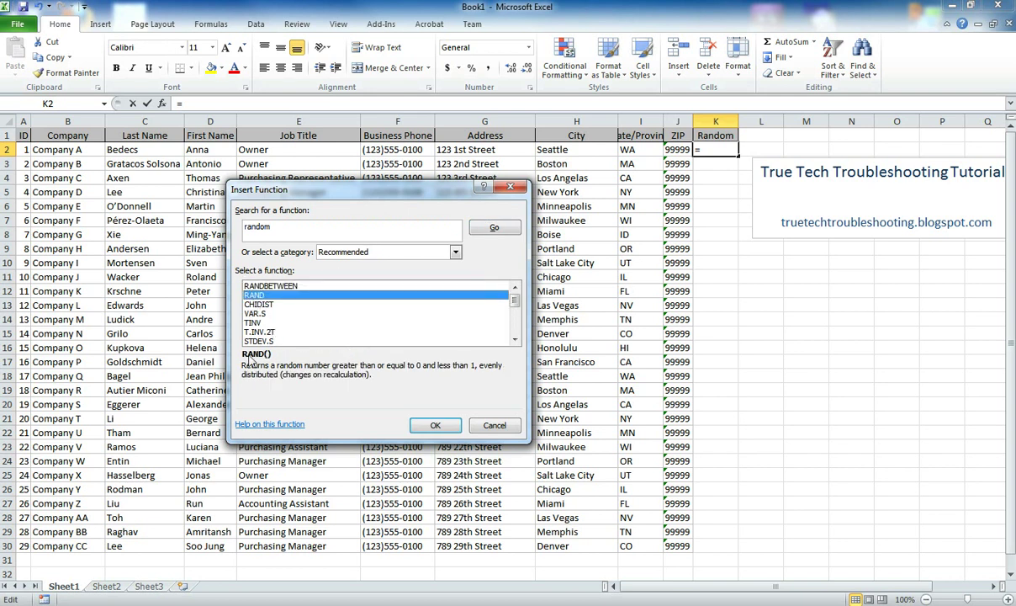
{"action": "left_click", "coordinate": [436, 426]}
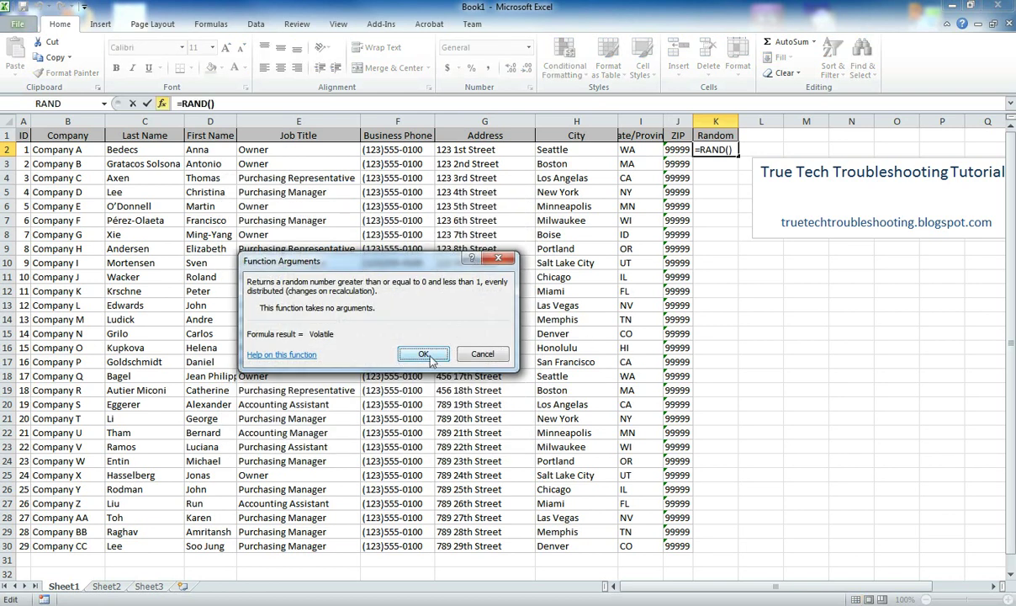
{"action": "left_click", "coordinate": [425, 354]}
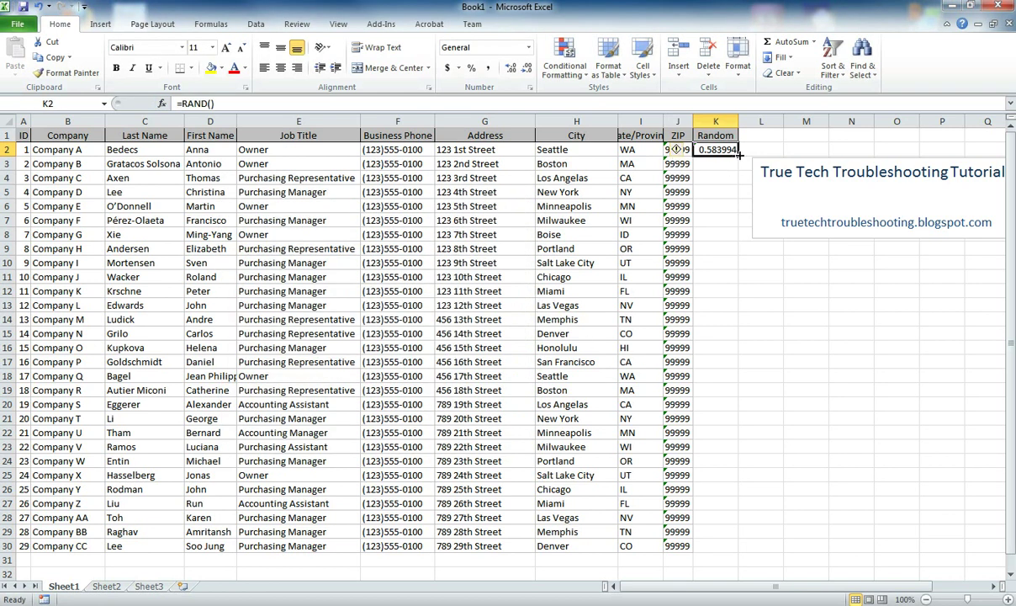
{"action": "left_click_drag", "start_coordinate": [738, 154], "coordinate": [740, 554]}
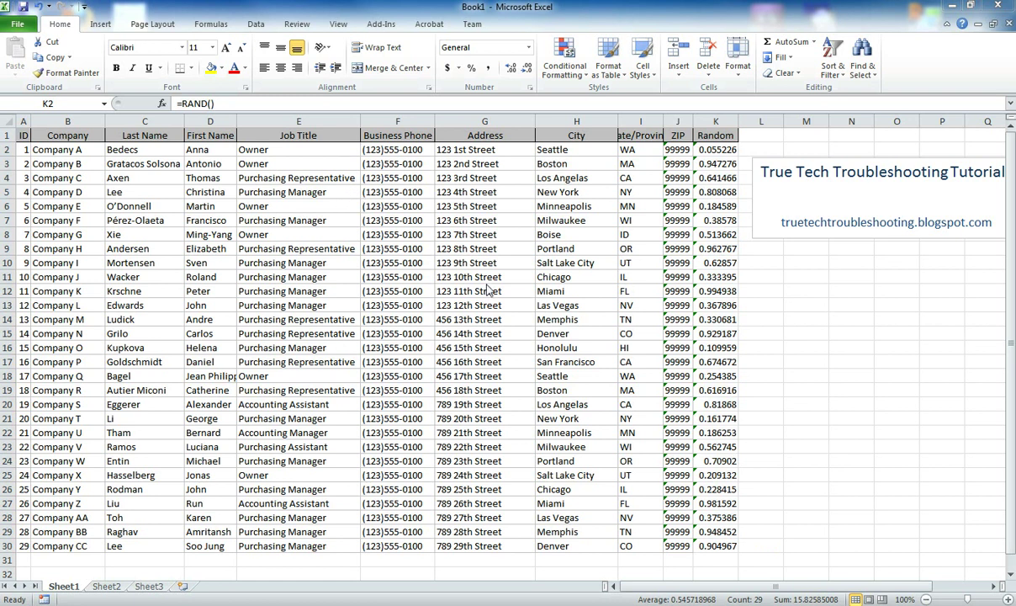
{"action": "key", "text": "ctrl+shift+Down"}
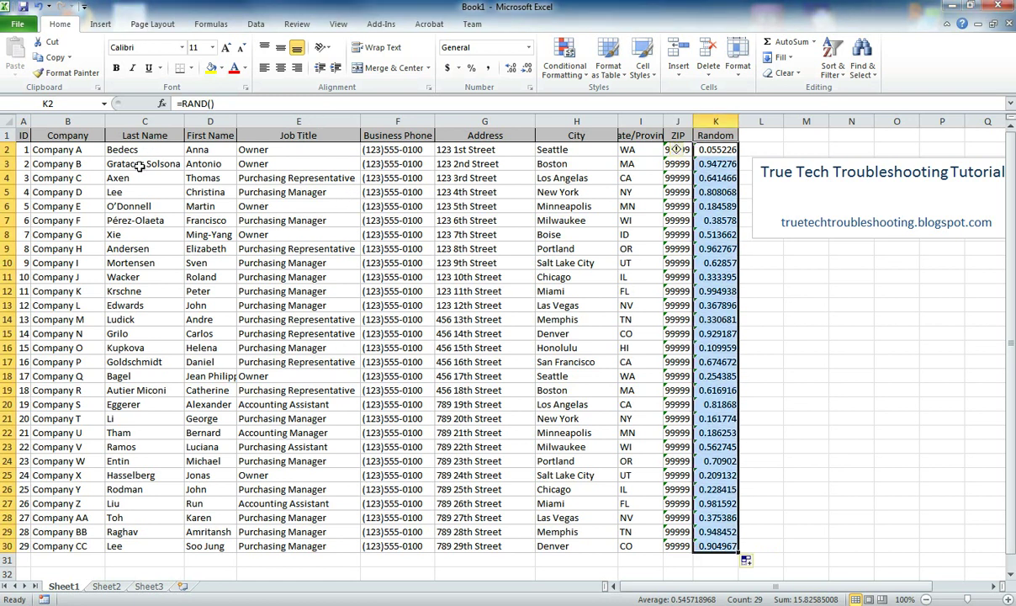
Sort the whole table by the Random column's values, from Largest to Smallest.
{"action": "left_click", "coordinate": [313, 150]}
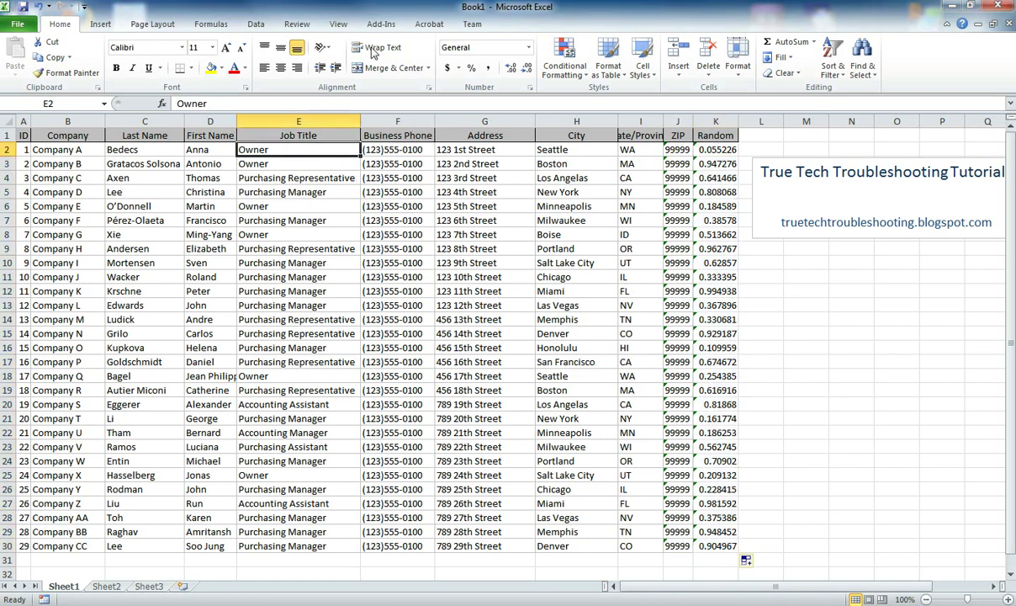
{"action": "left_click", "coordinate": [250, 25]}
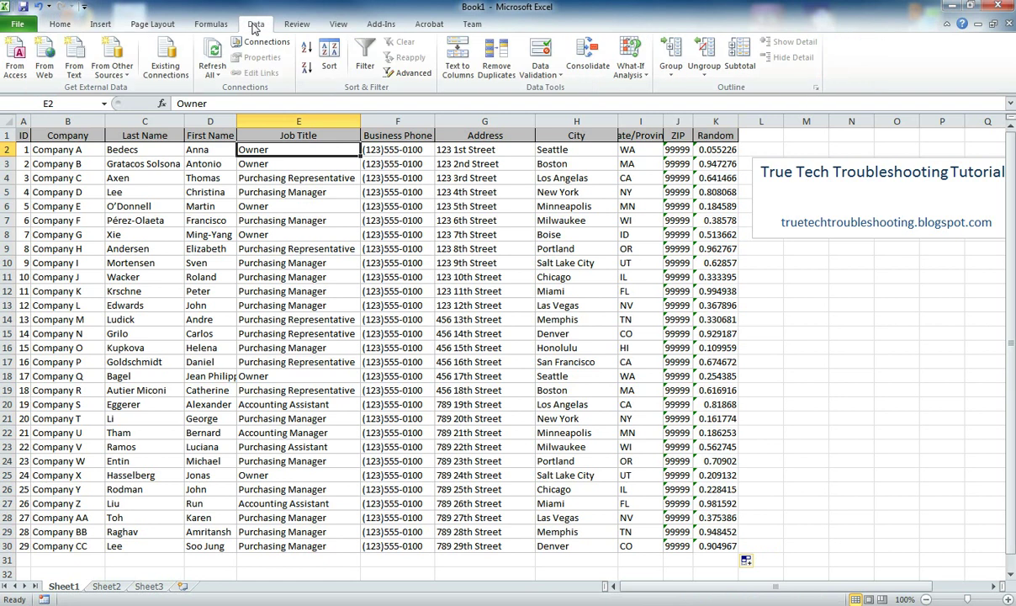
{"action": "left_click", "coordinate": [329, 61]}
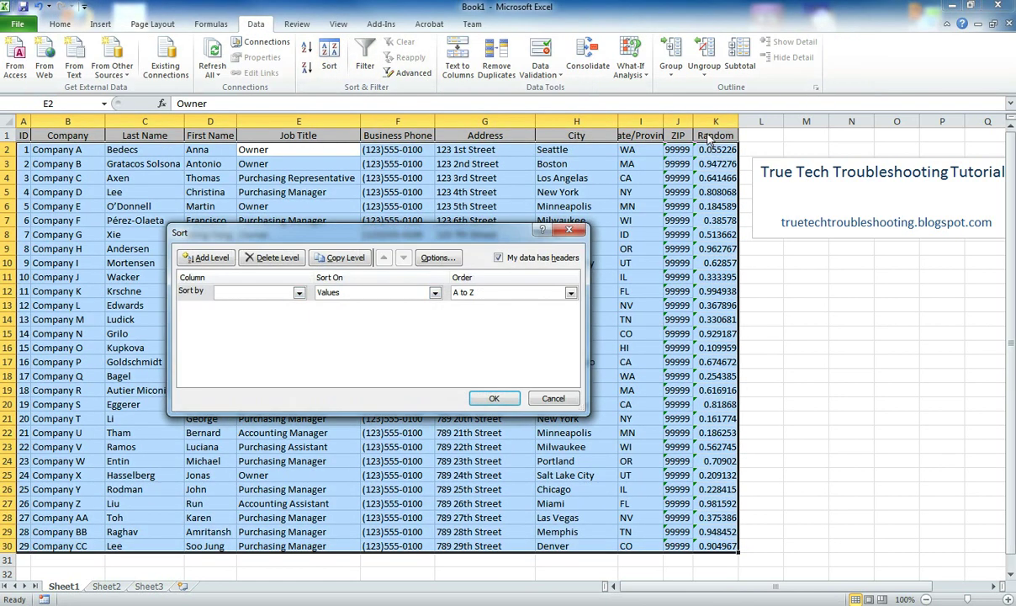
{"action": "left_click", "coordinate": [298, 292]}
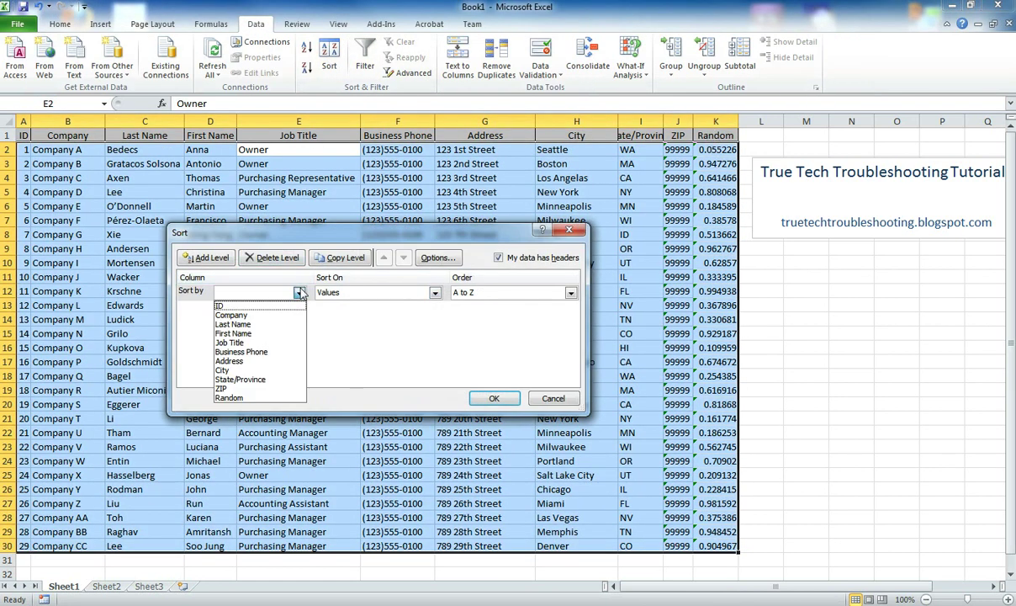
{"action": "left_click", "coordinate": [253, 397]}
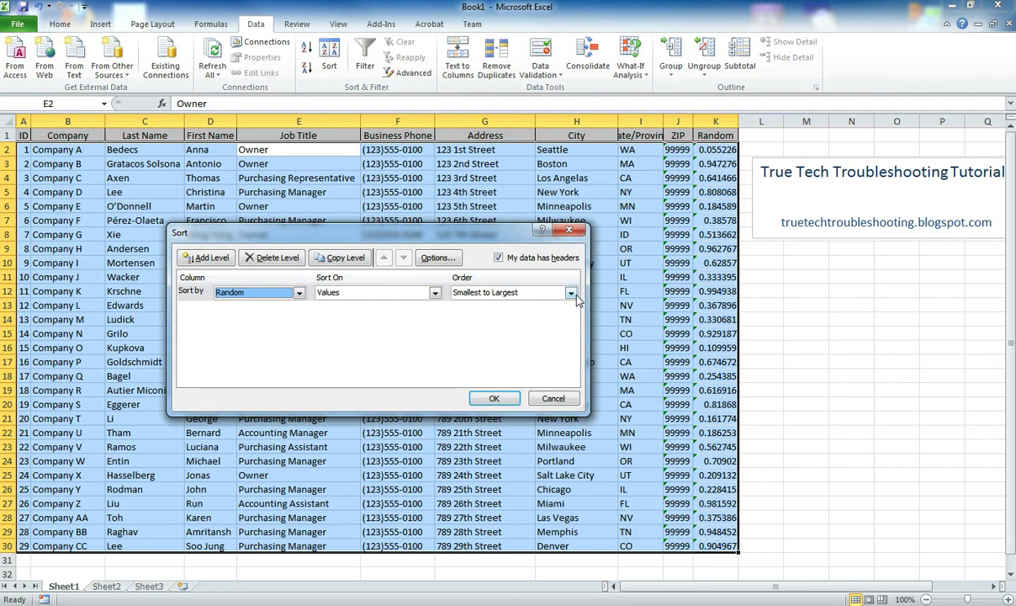
{"action": "left_click", "coordinate": [543, 292]}
{"action": "left_click", "coordinate": [539, 314]}
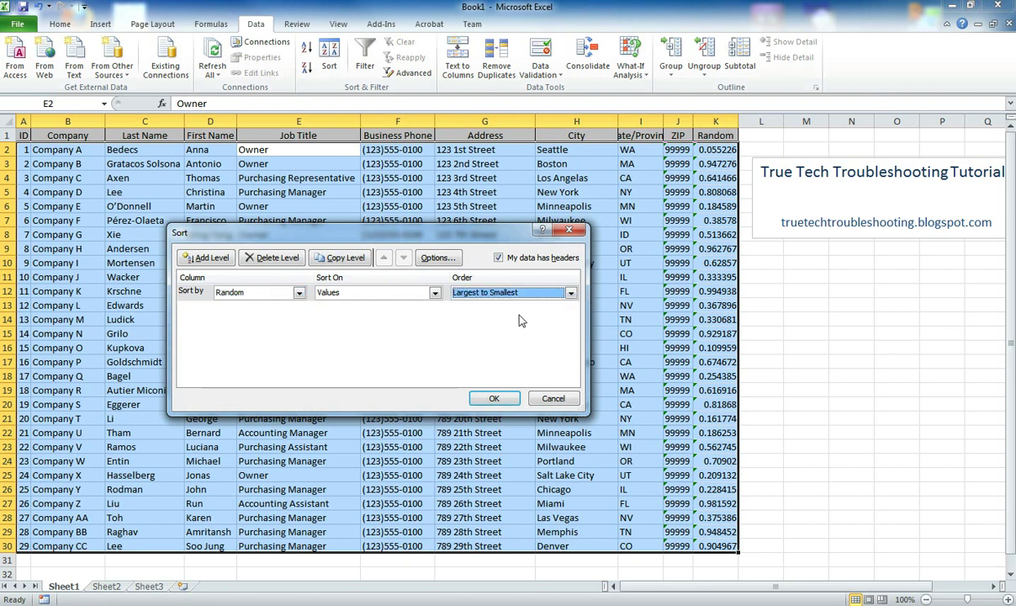
{"action": "left_click", "coordinate": [490, 397]}
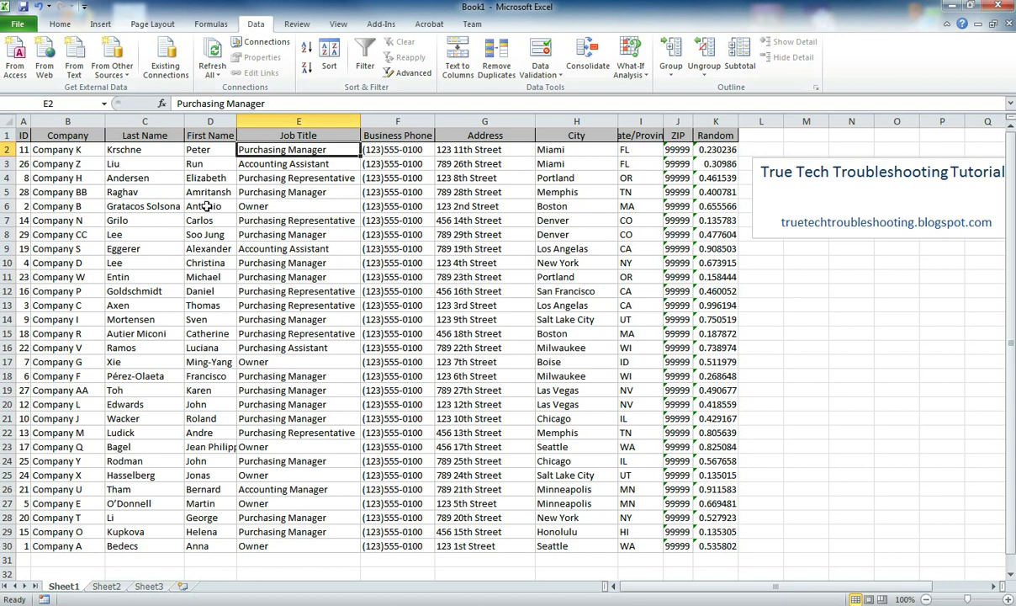
Examine the shuffled row order by going down the Company column from B2 to B9.
{"action": "left_click", "coordinate": [59, 151]}
{"action": "key", "text": "Down"}
{"action": "key", "text": "Down"}
{"action": "key", "text": "Down"}
{"action": "key", "text": "Down"}
{"action": "key", "text": "Down"}
{"action": "key", "text": "Down"}
{"action": "key", "text": "Down"}
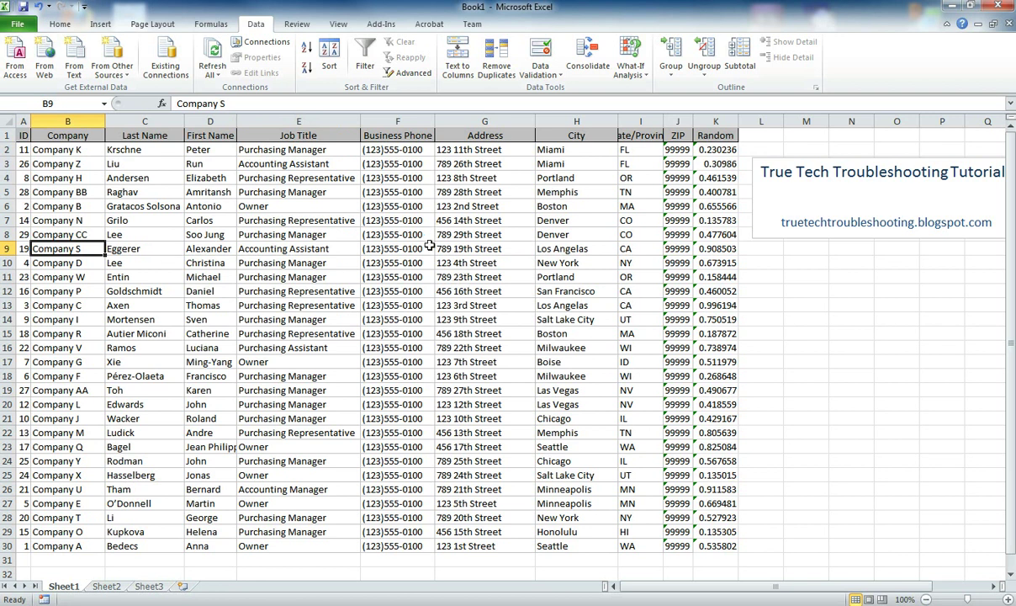
Sort the table by the Company column's values, from A to Z.
{"action": "left_click", "coordinate": [44, 148]}
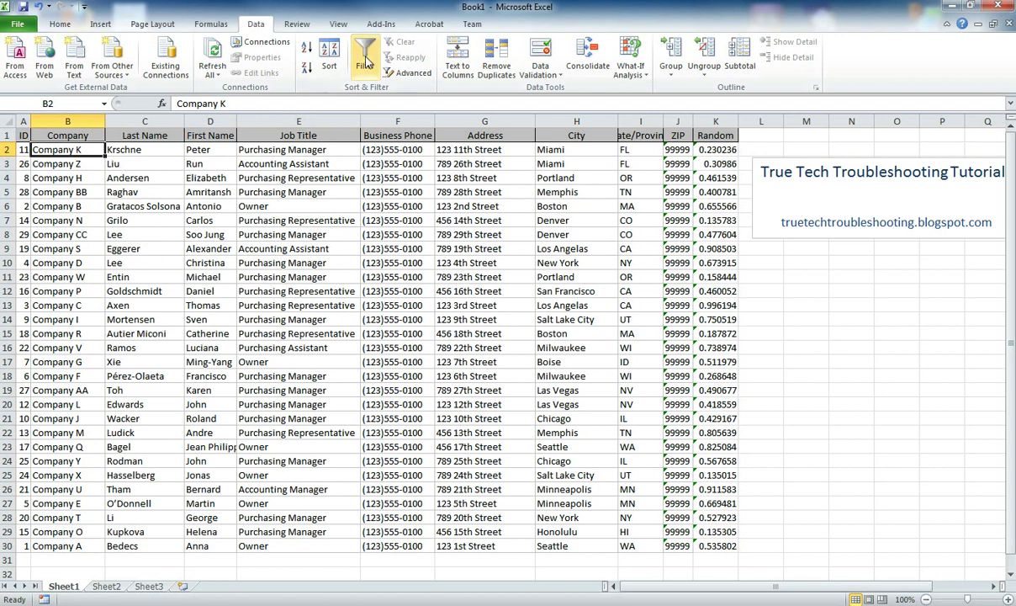
{"action": "left_click", "coordinate": [327, 60]}
{"action": "left_click", "coordinate": [300, 293]}
{"action": "left_click", "coordinate": [252, 316]}
{"action": "left_click", "coordinate": [572, 292]}
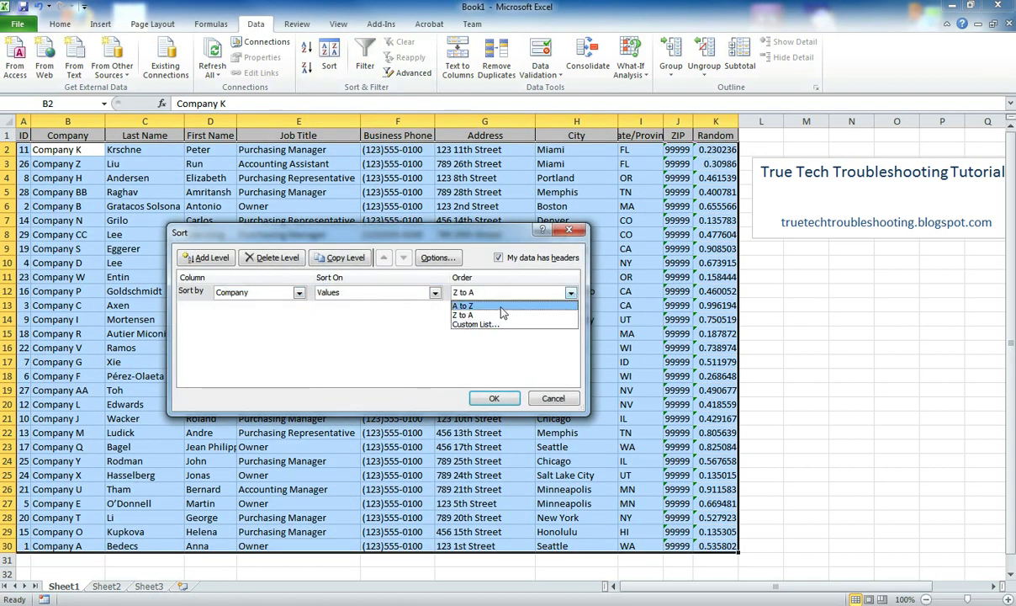
{"action": "left_click", "coordinate": [471, 304]}
{"action": "left_click", "coordinate": [488, 397]}
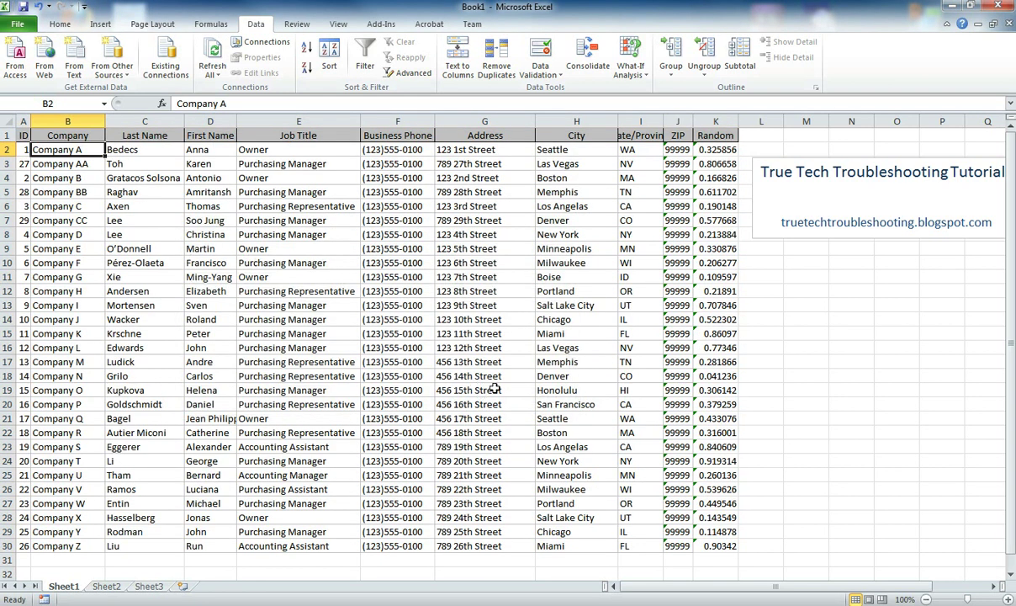
Link cell A1 of Sheet2 to the ID header with the formula =Sheet1!A1.
{"action": "left_click", "coordinate": [108, 589]}
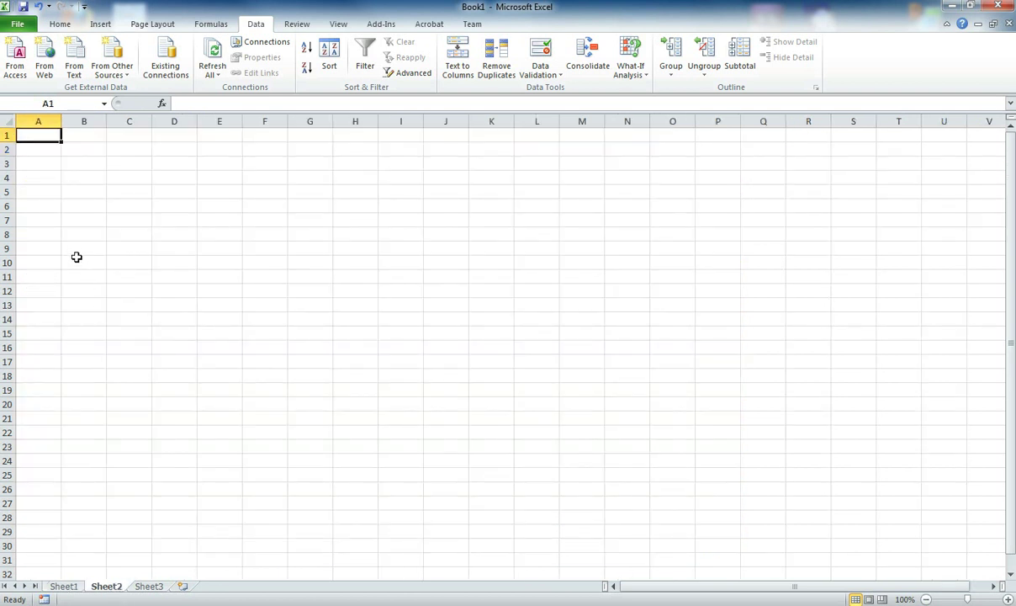
{"action": "type", "text": "="}
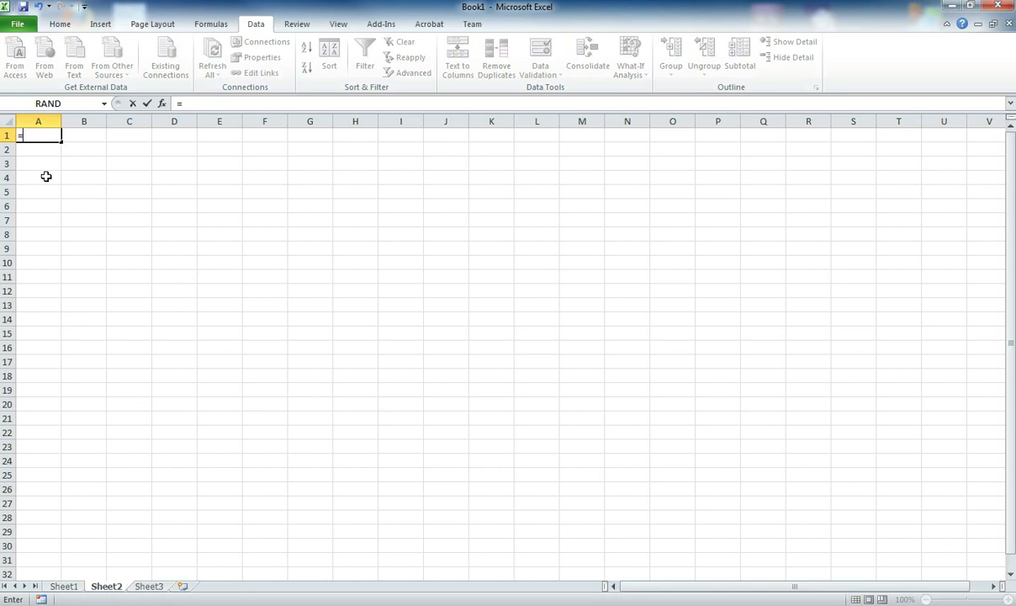
{"action": "left_click", "coordinate": [64, 586]}
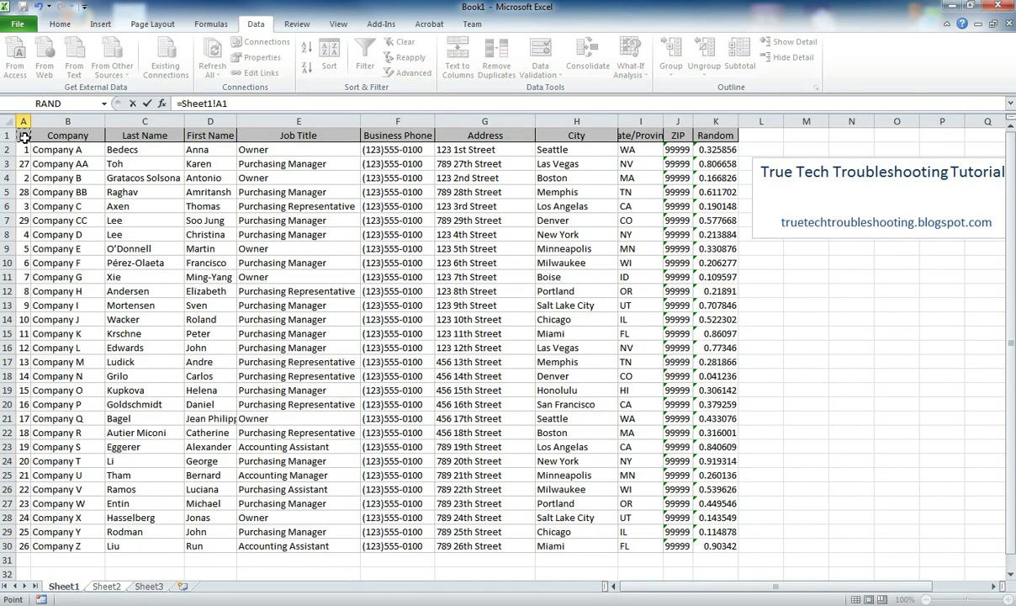
{"action": "left_click", "coordinate": [251, 103]}
{"action": "key", "text": "Return"}
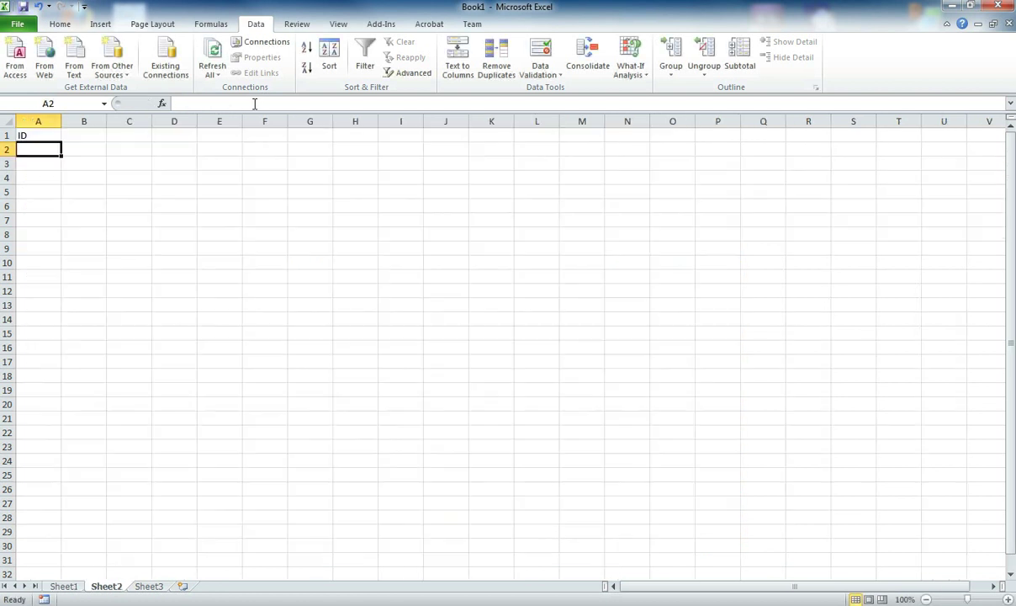
Fill the header link from A1 across row 1 of Sheet2 through K1.
{"action": "left_click", "coordinate": [36, 135]}
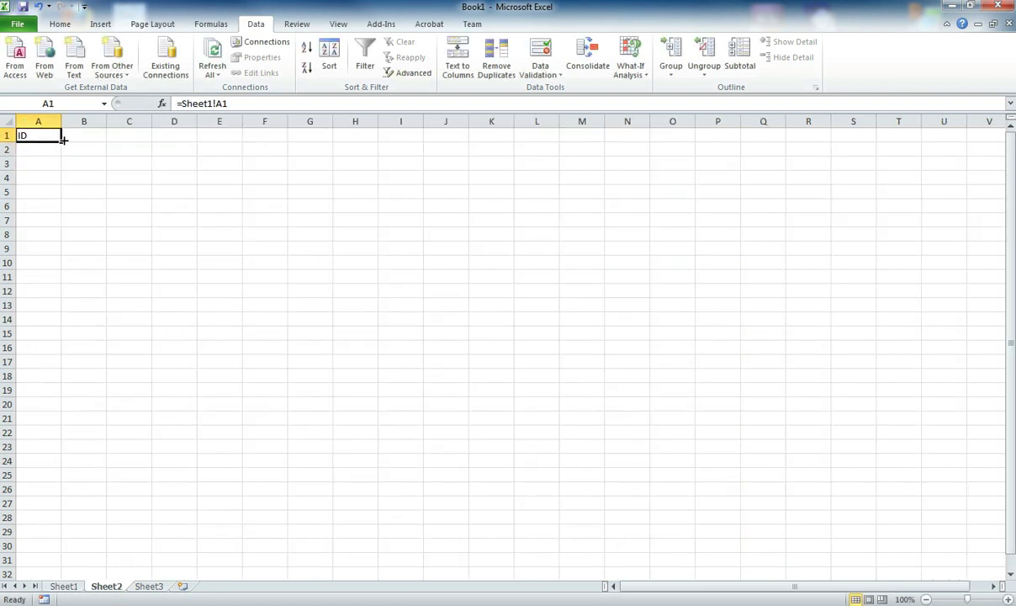
{"action": "mouse_move", "coordinate": [62, 140]}
{"action": "left_mouse_down"}
{"action": "mouse_move", "coordinate": [470, 154]}
{"action": "mouse_move", "coordinate": [64, 135]}
{"action": "left_mouse_up"}
{"action": "left_click_drag", "start_coordinate": [61, 142], "coordinate": [492, 144]}
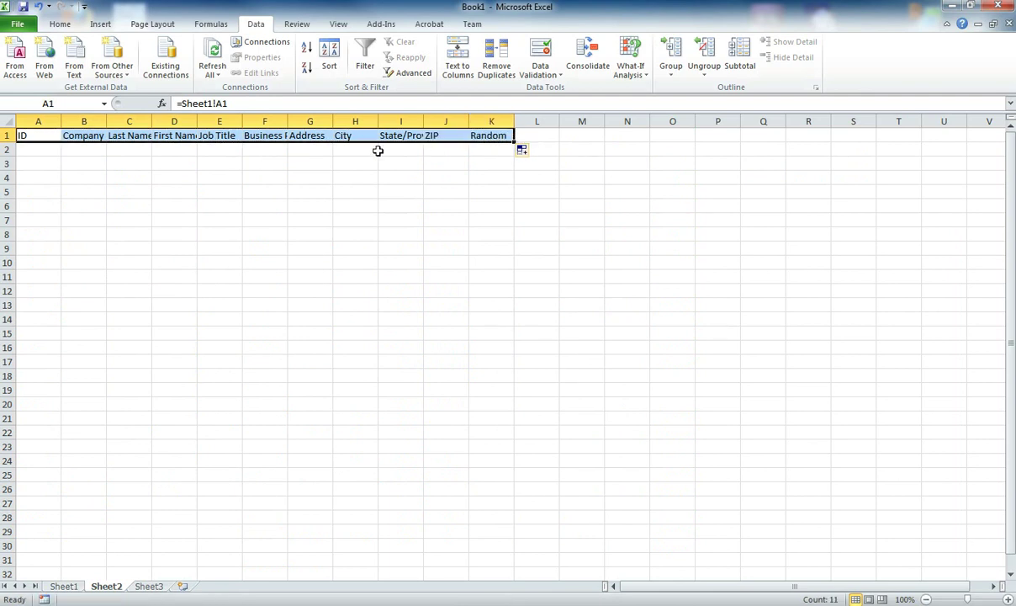
Delete the Random header from K1 of Sheet2 and autofit the columns to their header text.
{"action": "left_click", "coordinate": [473, 136]}
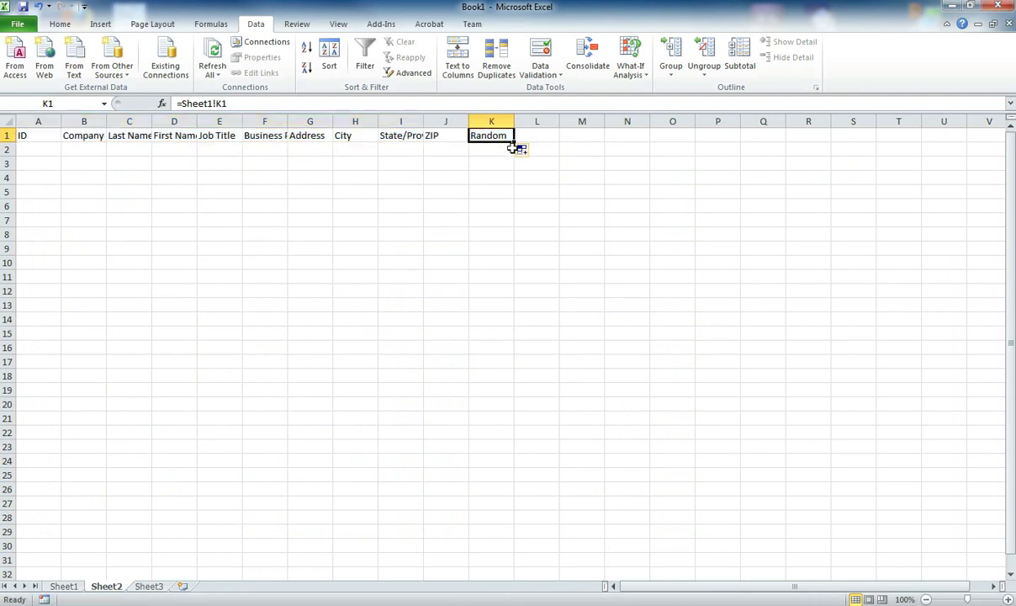
{"action": "key", "text": "Delete"}
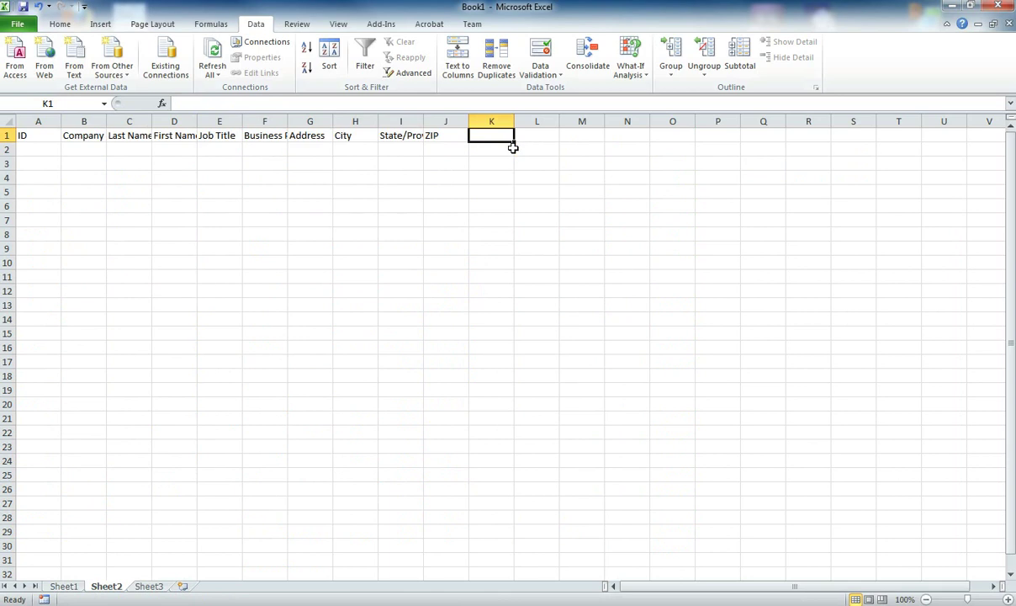
{"action": "double_click", "coordinate": [423, 120]}
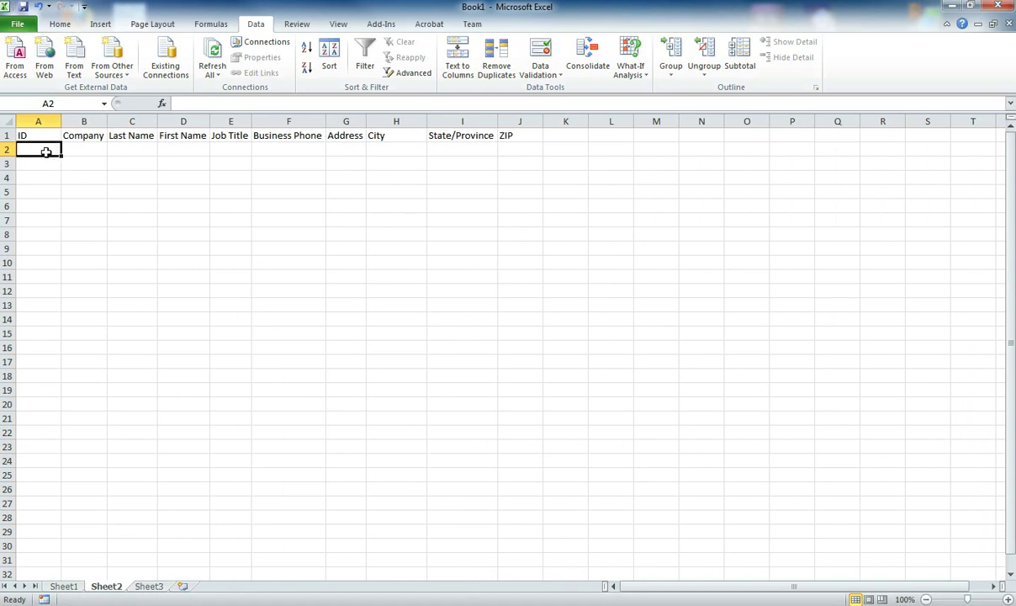
Link cell A2 of Sheet2 to the first ID value with the formula =Sheet1!A2.
{"action": "left_click", "coordinate": [178, 103]}
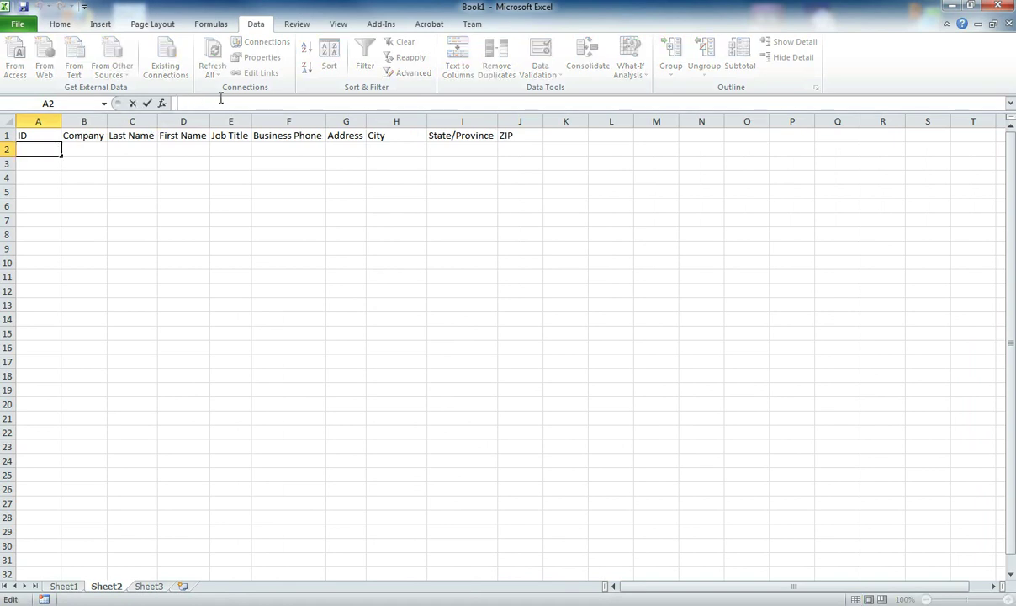
{"action": "type", "text": "="}
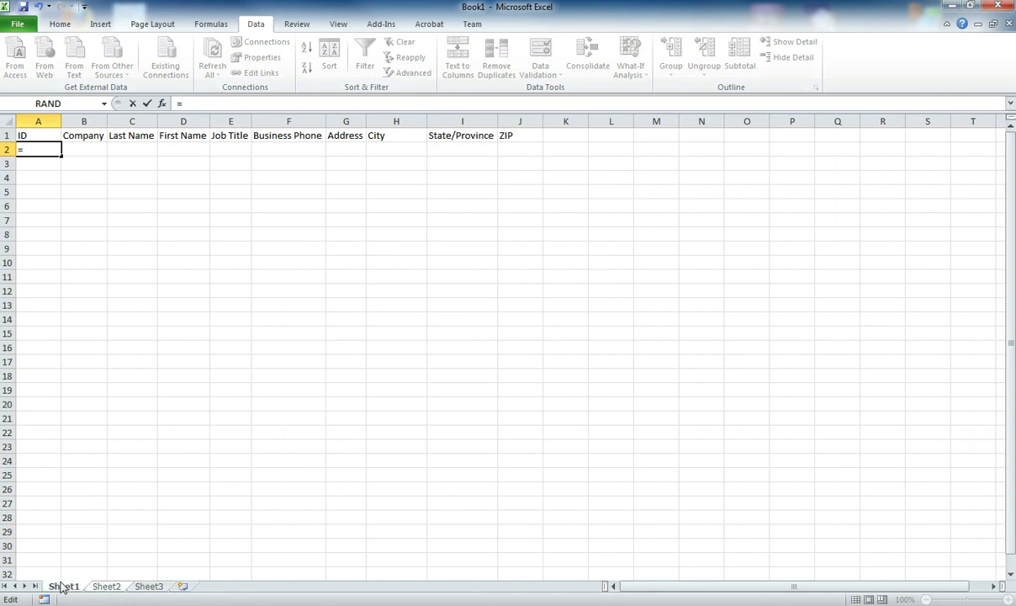
{"action": "left_click", "coordinate": [63, 585]}
{"action": "left_click", "coordinate": [57, 155]}
{"action": "left_click", "coordinate": [25, 149]}
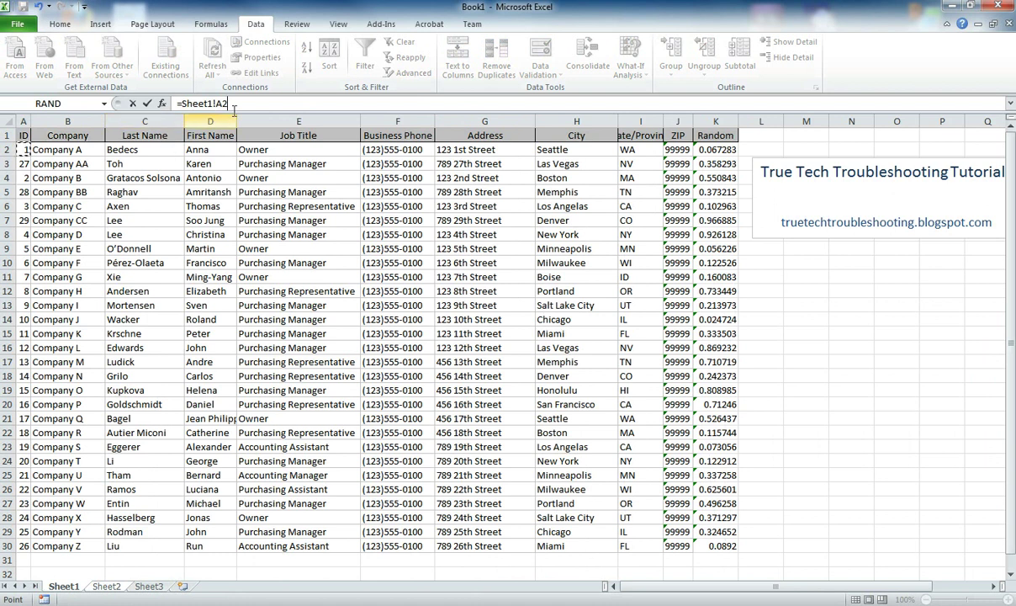
{"action": "key", "text": "Return"}
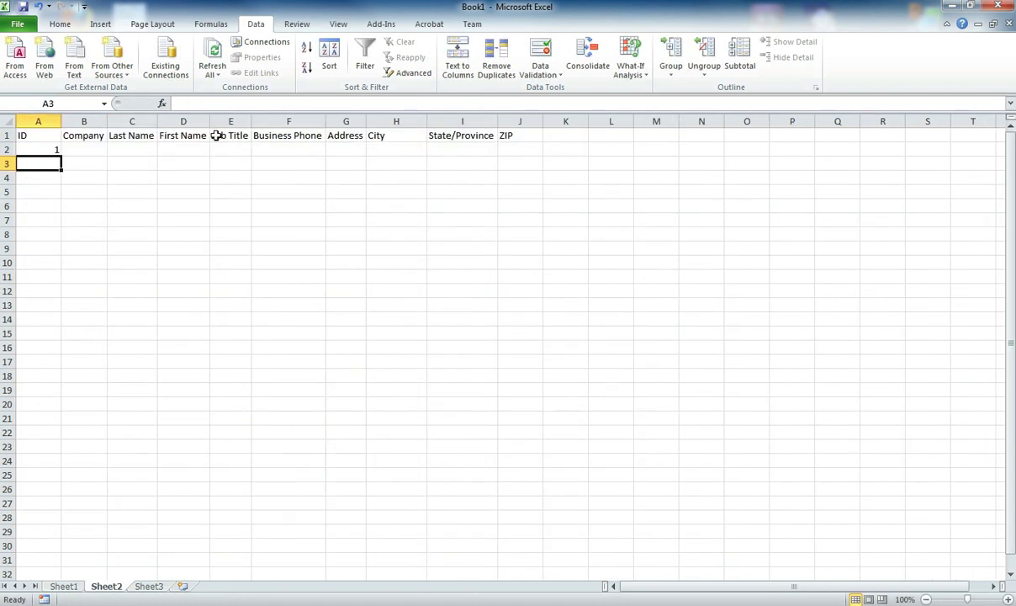
Fill the A2 link across to column J and down to row 11 of Sheet2, and autofit the Company column.
{"action": "left_click", "coordinate": [38, 148]}
{"action": "left_click_drag", "start_coordinate": [62, 154], "coordinate": [542, 283]}
{"action": "left_click", "coordinate": [35, 149]}
{"action": "left_click", "coordinate": [30, 164]}
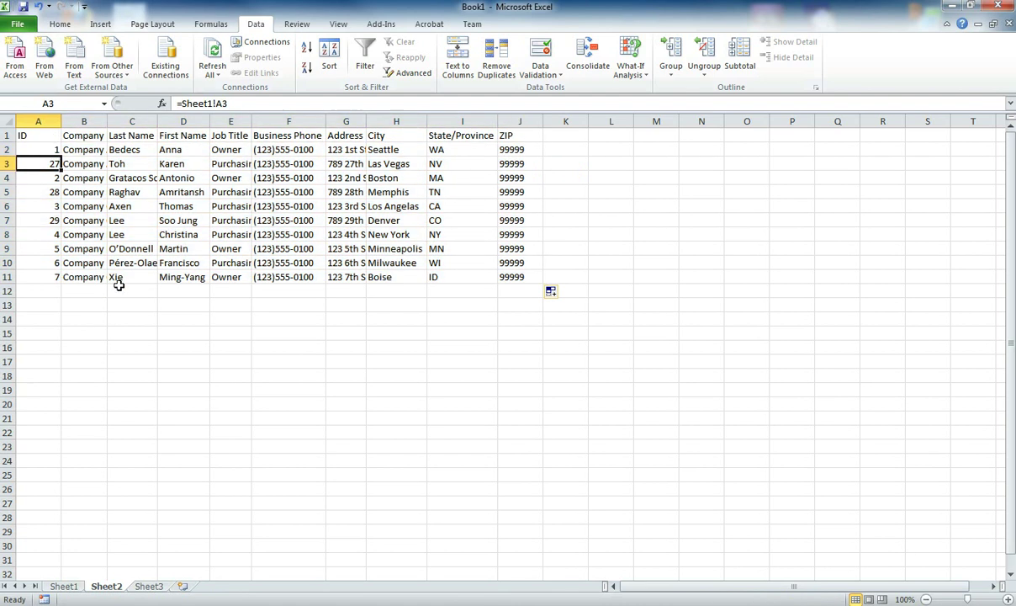
{"action": "double_click", "coordinate": [107, 121]}
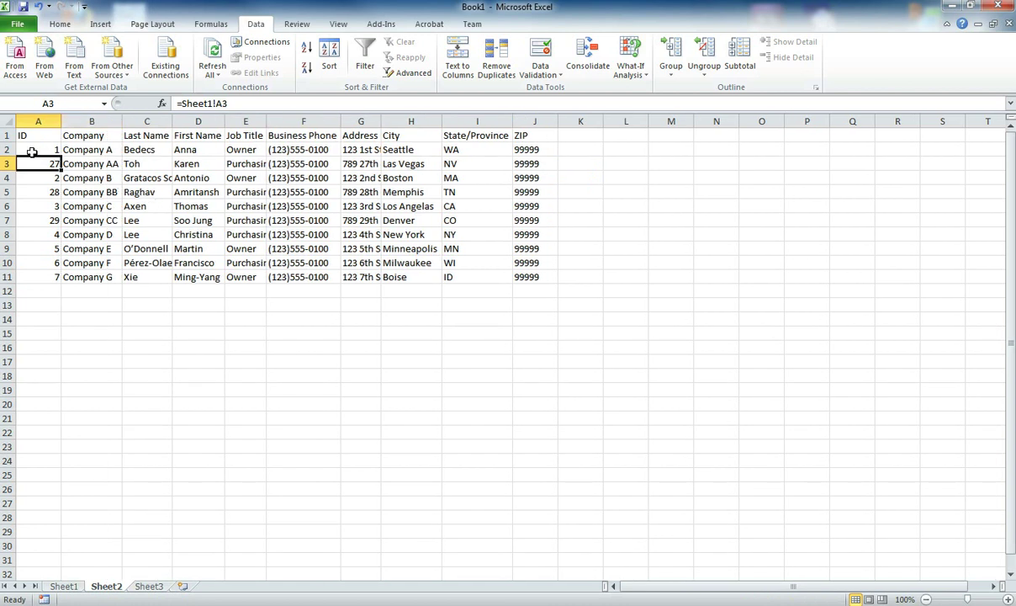
Sort the Sheet1 table by the Random column's values, from Largest to Smallest.
{"action": "left_click", "coordinate": [66, 586]}
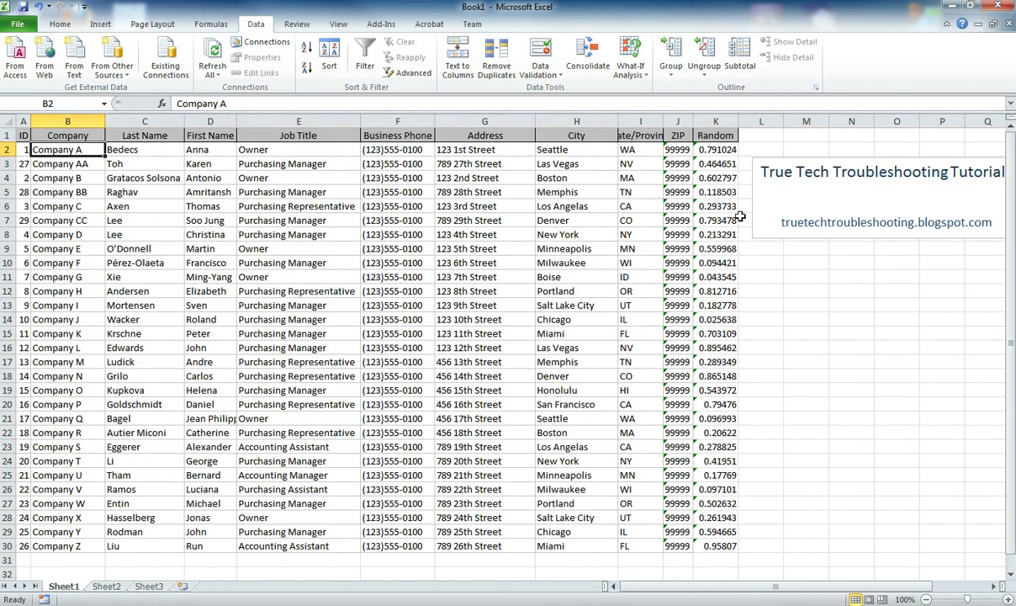
{"action": "left_click", "coordinate": [332, 150]}
{"action": "left_click", "coordinate": [329, 59]}
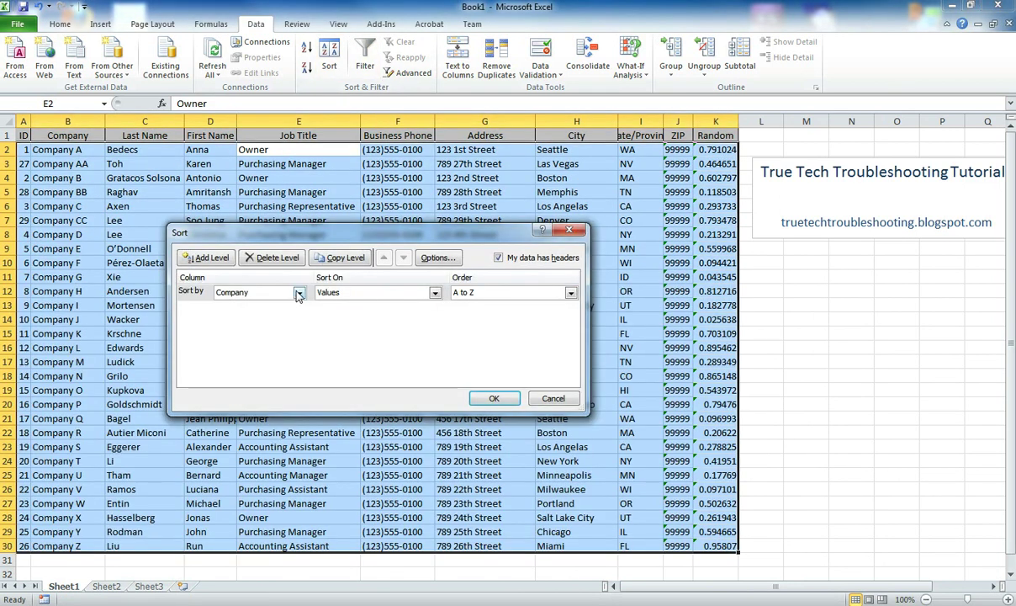
{"action": "left_click", "coordinate": [299, 292]}
{"action": "left_click", "coordinate": [257, 400]}
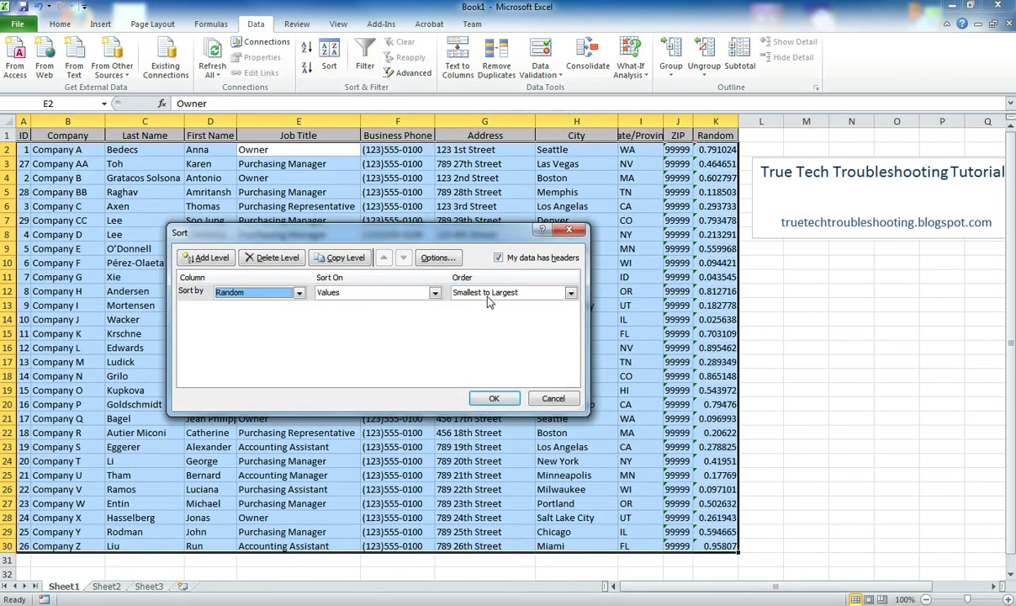
{"action": "left_click", "coordinate": [543, 291]}
{"action": "left_click", "coordinate": [533, 316]}
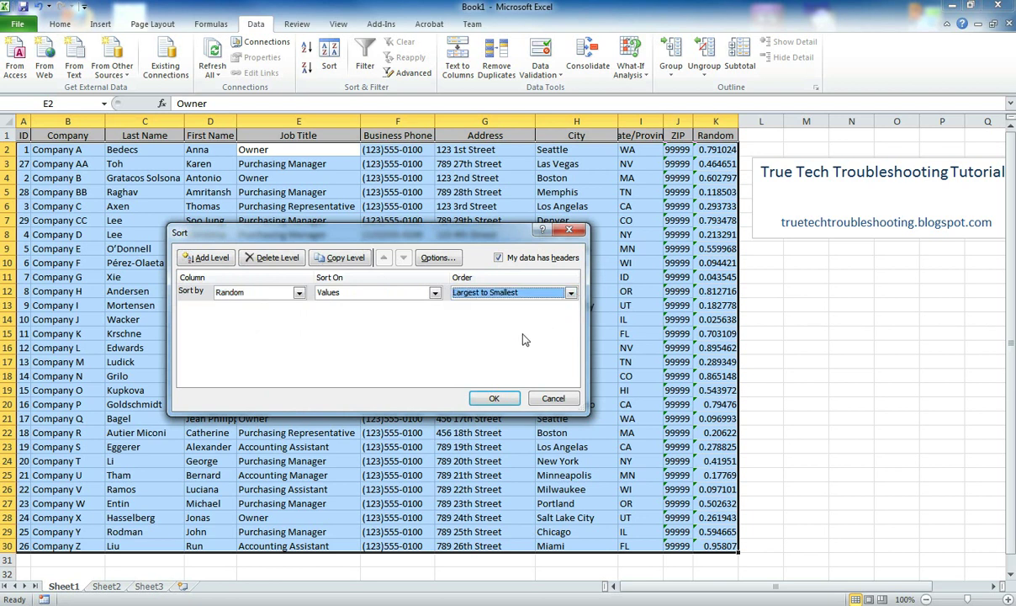
{"action": "left_click", "coordinate": [494, 398]}
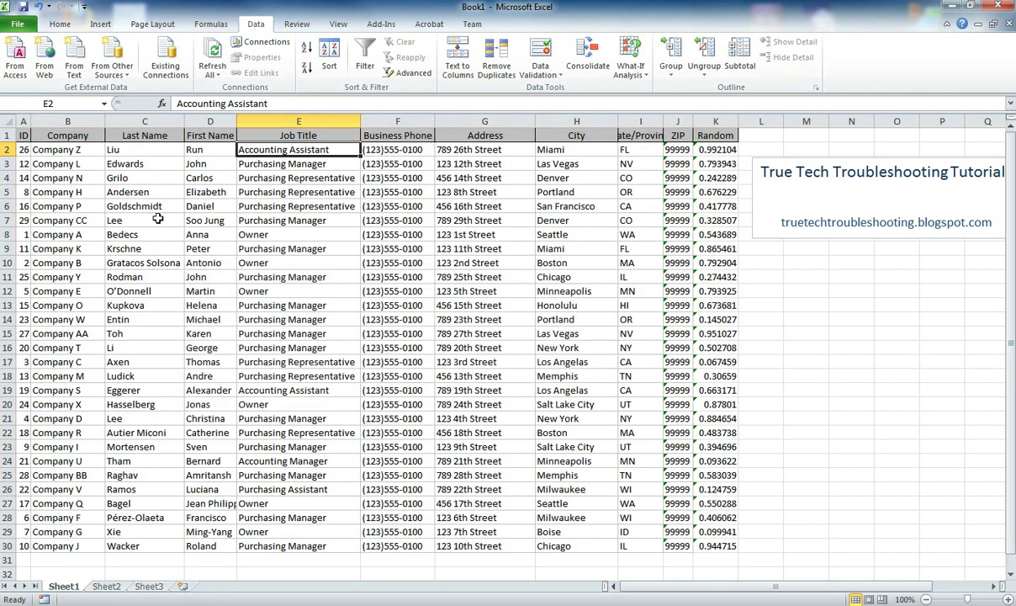
Widen the Address, Job Title, Company and Last Name columns on Sheet2 to fit their contents.
{"action": "left_click", "coordinate": [107, 587]}
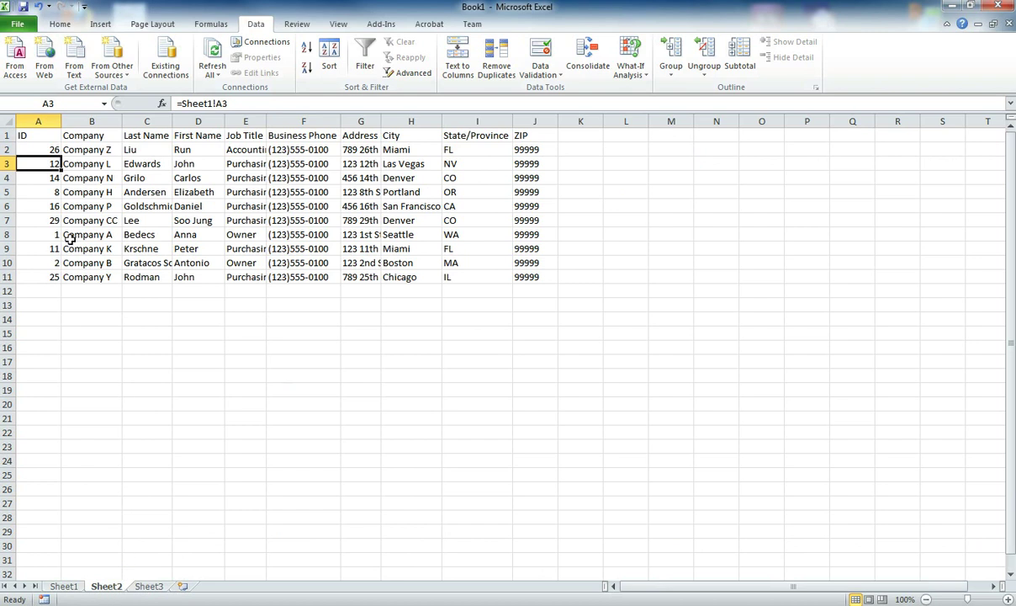
{"action": "left_click", "coordinate": [362, 135]}
{"action": "double_click", "coordinate": [381, 121]}
{"action": "double_click", "coordinate": [265, 121]}
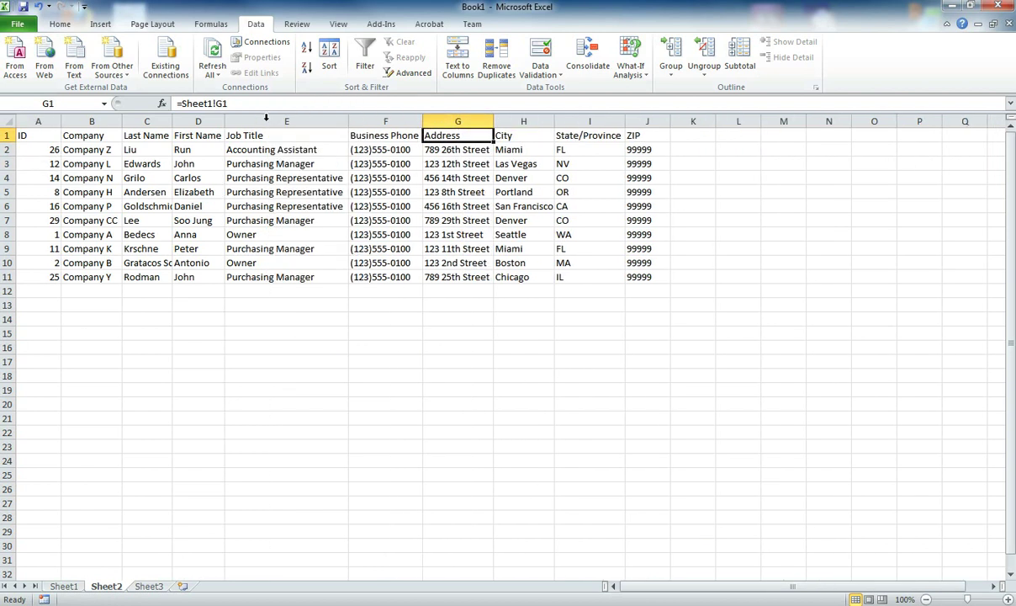
{"action": "left_click_drag", "start_coordinate": [122, 122], "coordinate": [206, 122]}
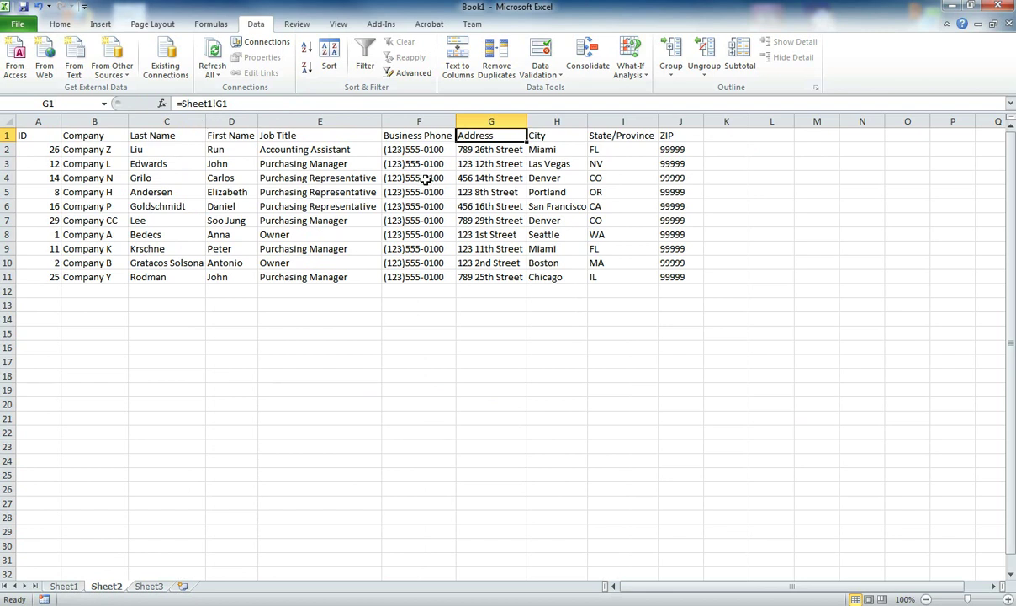